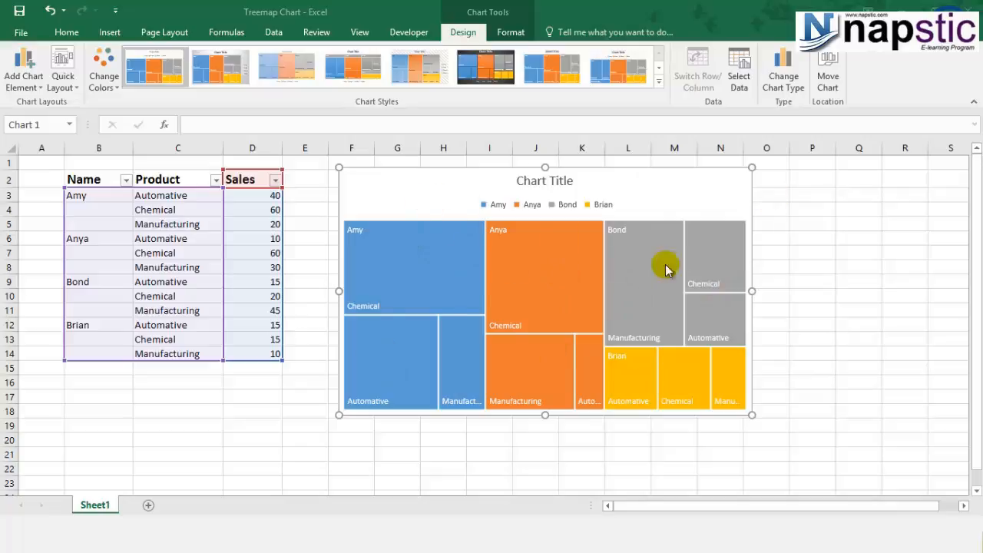
# Delete the existing treemap chart from the sheet, leaving only the sales data table.
pyautogui.moveTo(616, 337)
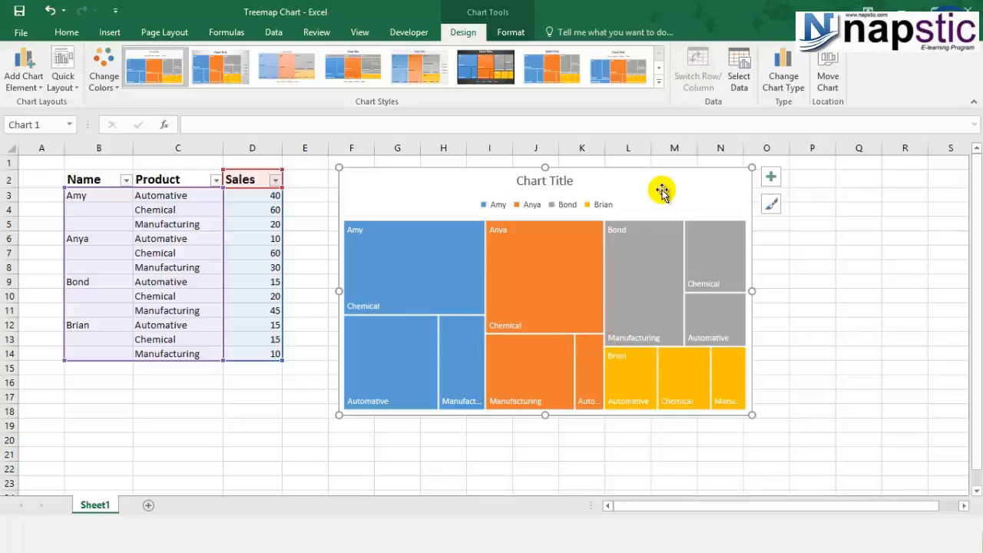
pyautogui.press('Delete')
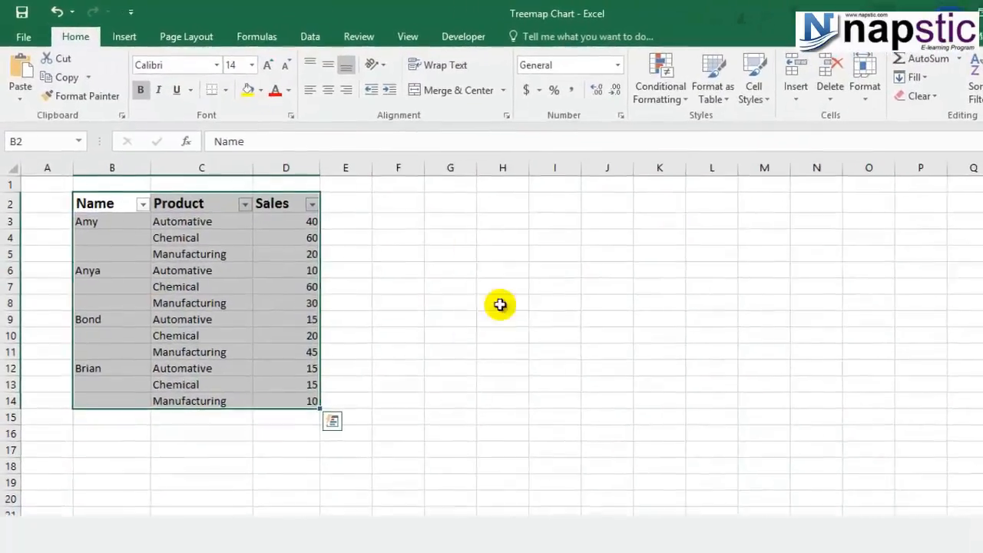
pyautogui.click(400, 295)
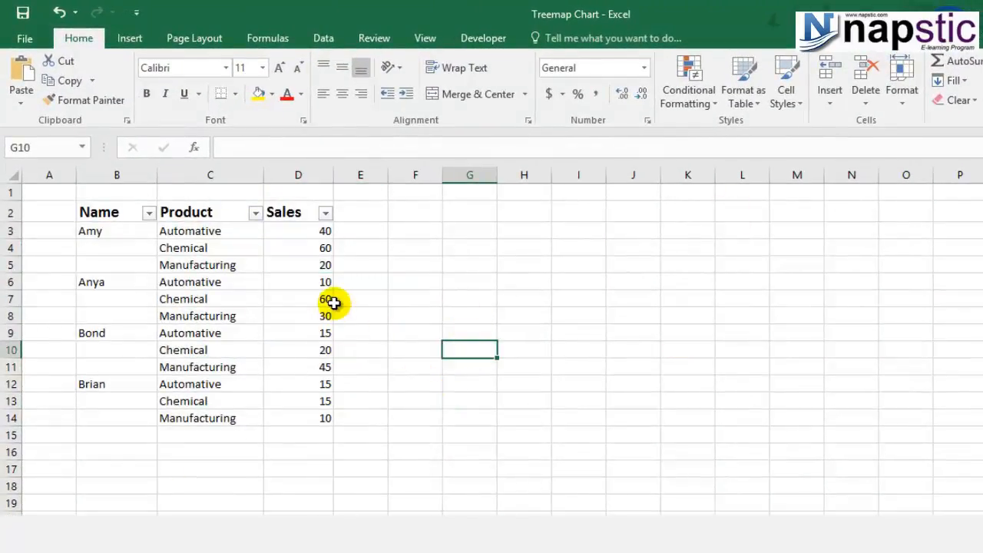
# Examine the source table's Name, Product and Sales columns and how each name is entered once per product group.
pyautogui.click(98, 401)
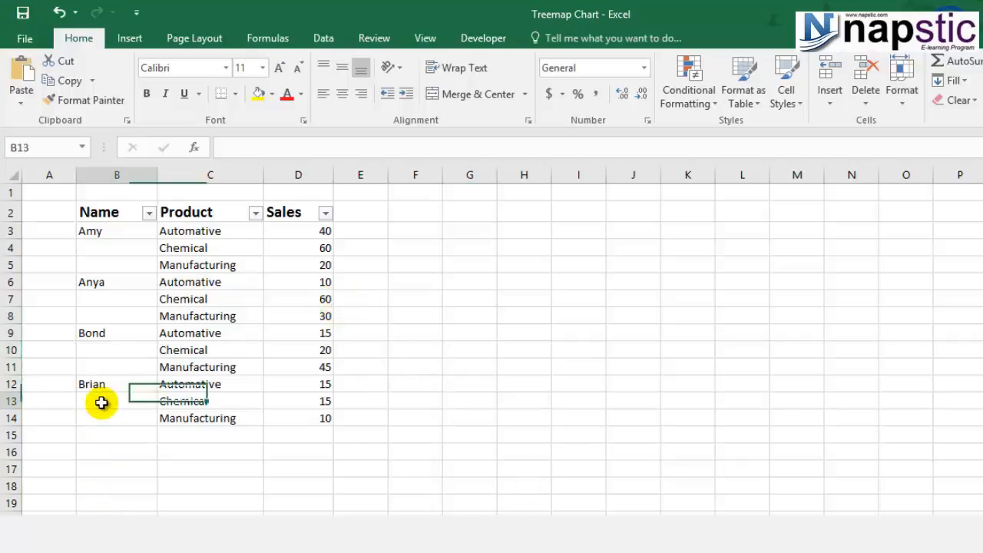
pyautogui.click(98, 213)
pyautogui.click(100, 231)
pyautogui.click(103, 281)
pyautogui.click(103, 298)
pyautogui.click(103, 335)
pyautogui.click(104, 350)
pyautogui.click(107, 398)
pyautogui.click(114, 384)
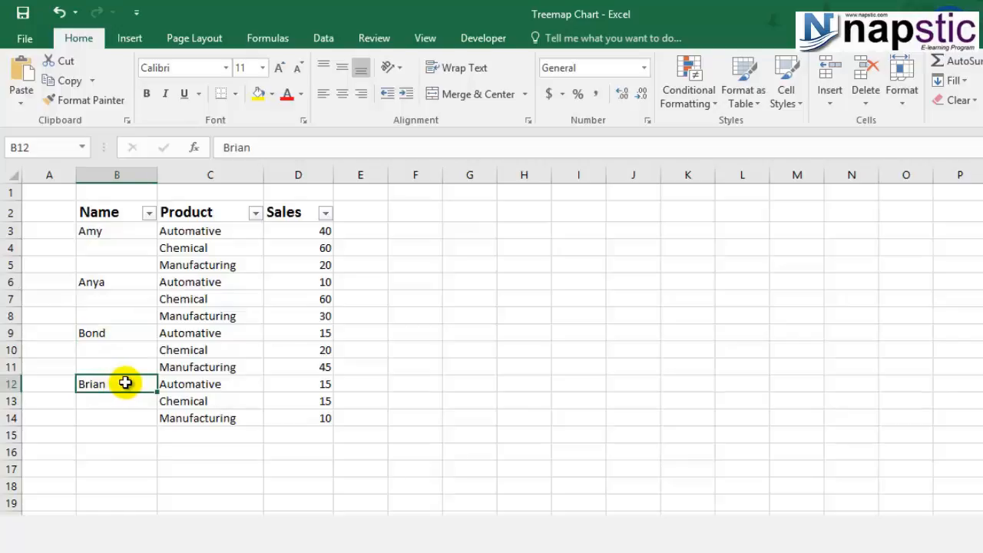
pyautogui.click(203, 229)
pyautogui.click(202, 246)
pyautogui.click(213, 268)
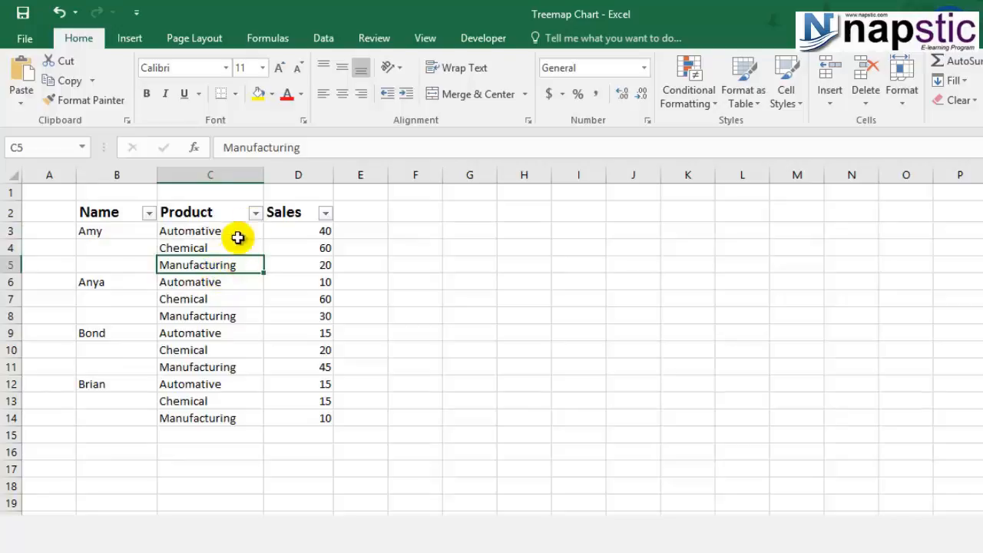
pyautogui.click(292, 211)
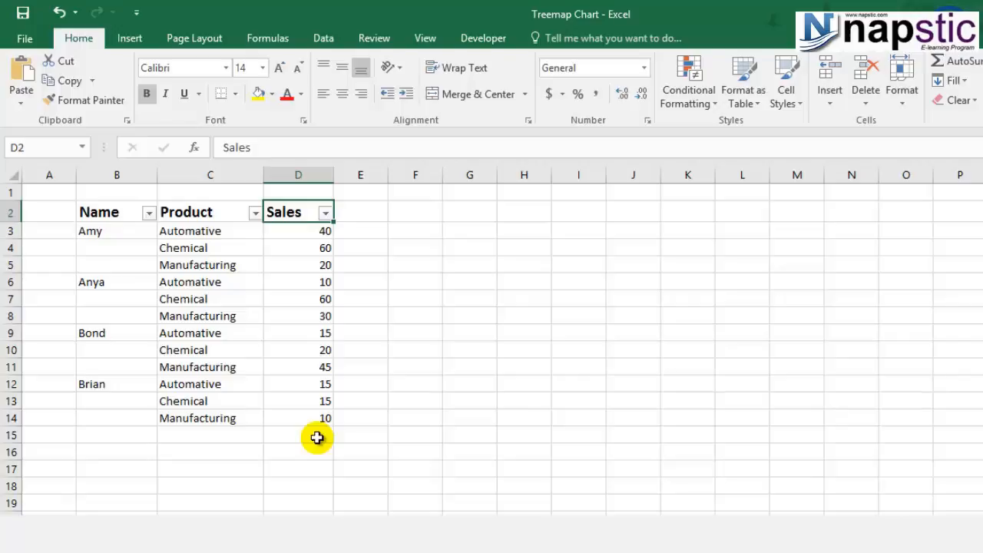
# Examine the Automative, Chemical and Manufacturing product rows listed under the first two names in the table.
pyautogui.click(125, 227)
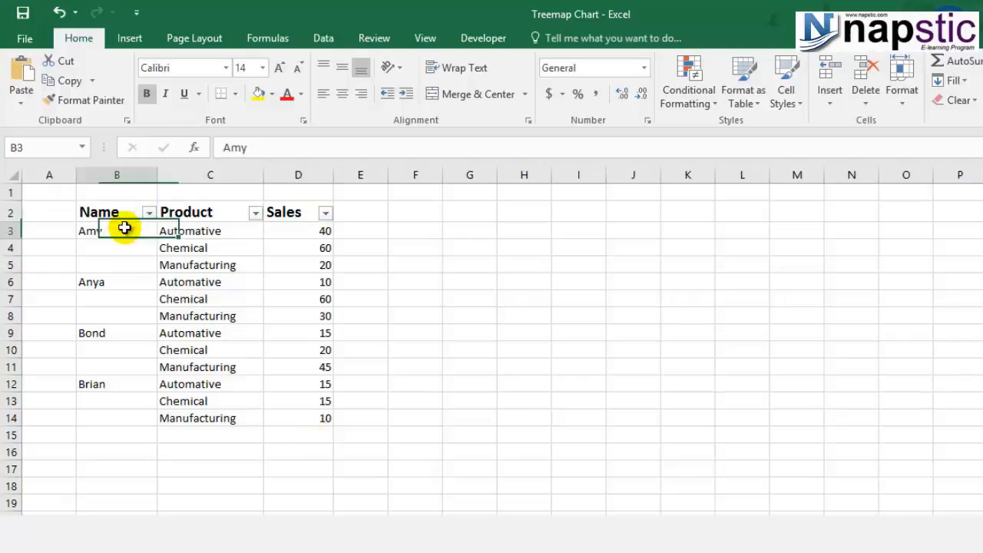
pyautogui.click(233, 237)
pyautogui.click(233, 254)
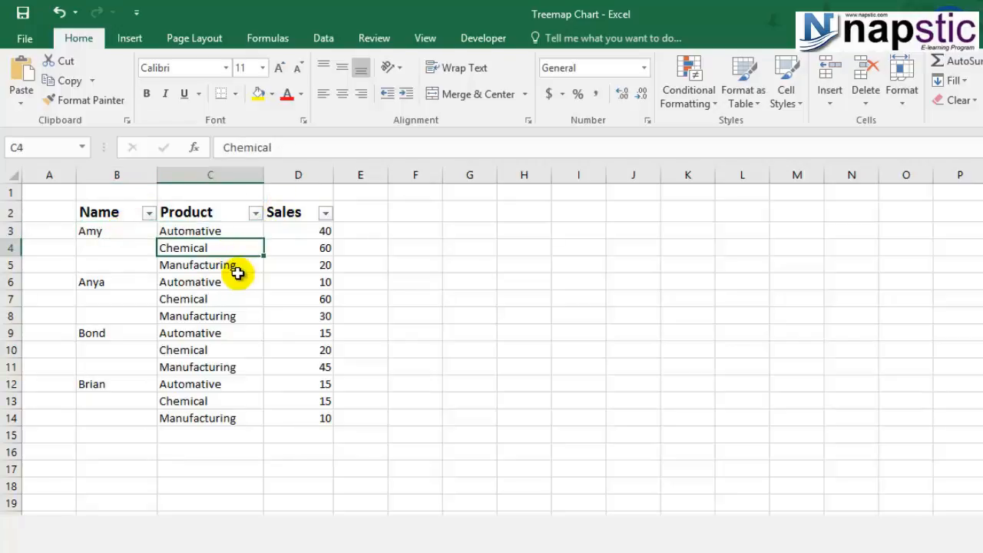
pyautogui.click(234, 269)
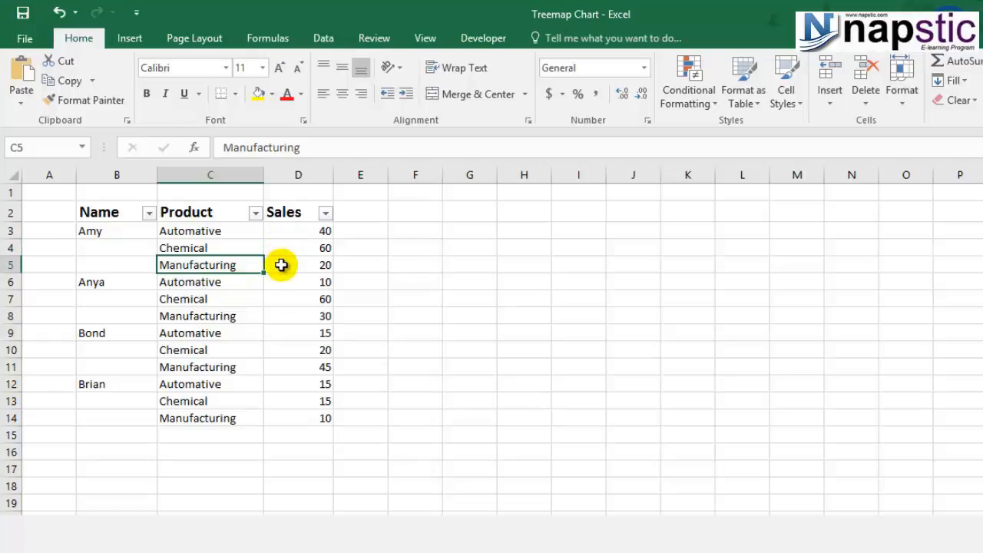
pyautogui.click(98, 282)
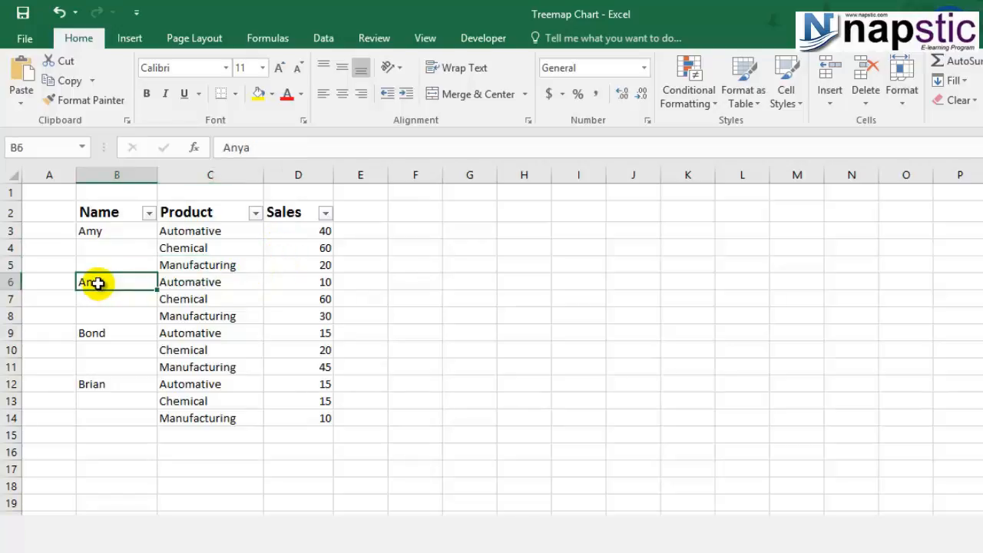
pyautogui.click(222, 280)
pyautogui.click(232, 302)
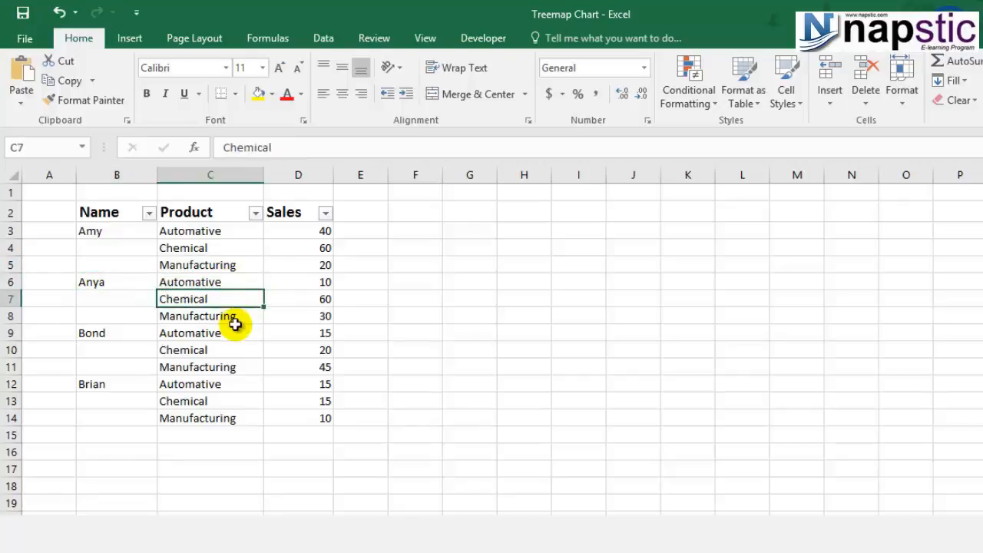
pyautogui.click(232, 319)
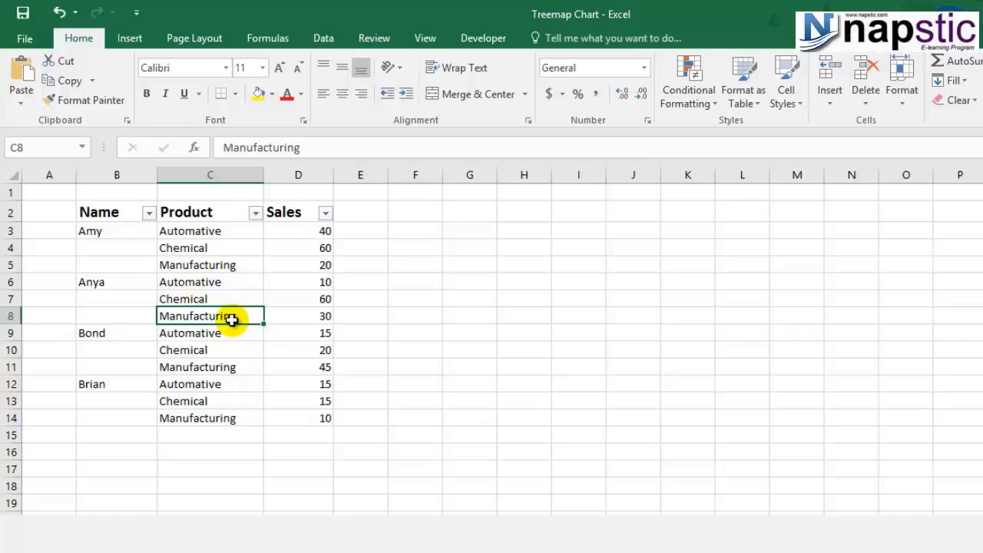
# Insert a Treemap chart based on the Name, Product and Sales data in B2:D14.
pyautogui.moveTo(106, 212); pyautogui.dragTo(309, 419)
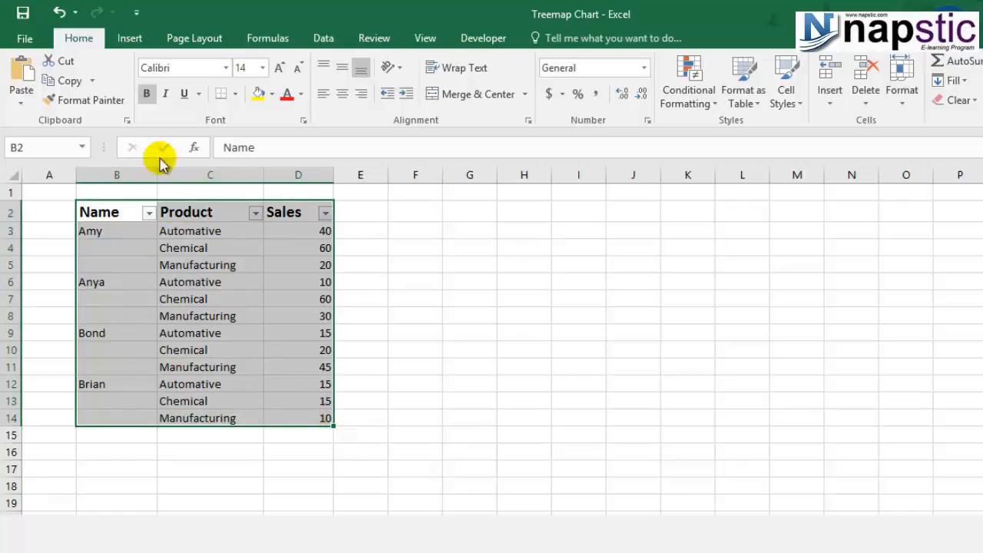
pyautogui.click(129, 37)
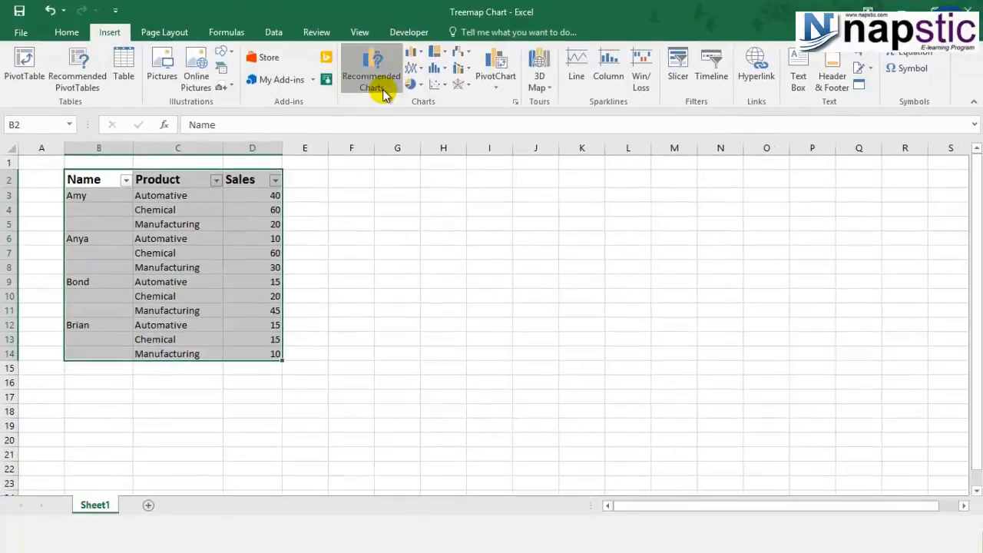
pyautogui.click(395, 84)
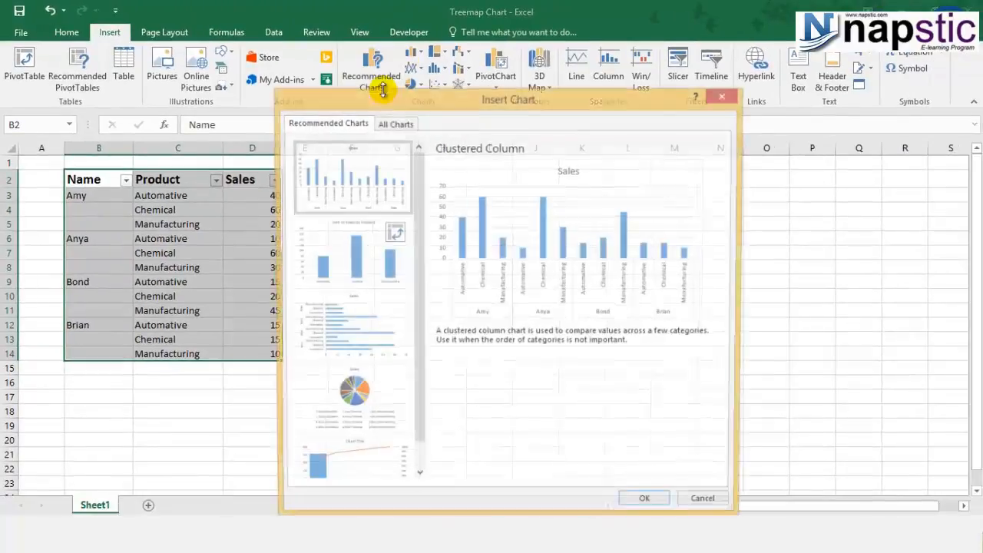
pyautogui.click(417, 131)
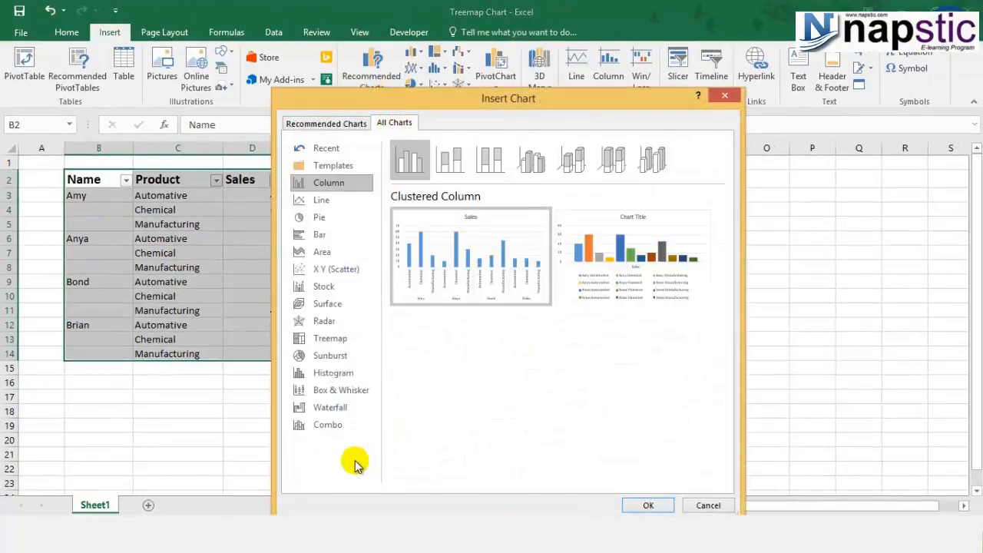
pyautogui.click(323, 346)
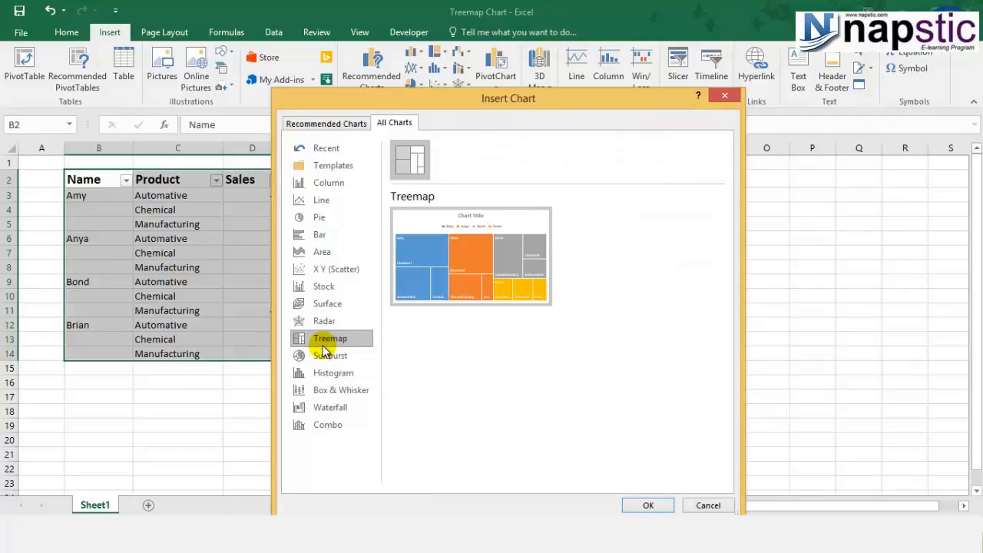
pyautogui.click(645, 506)
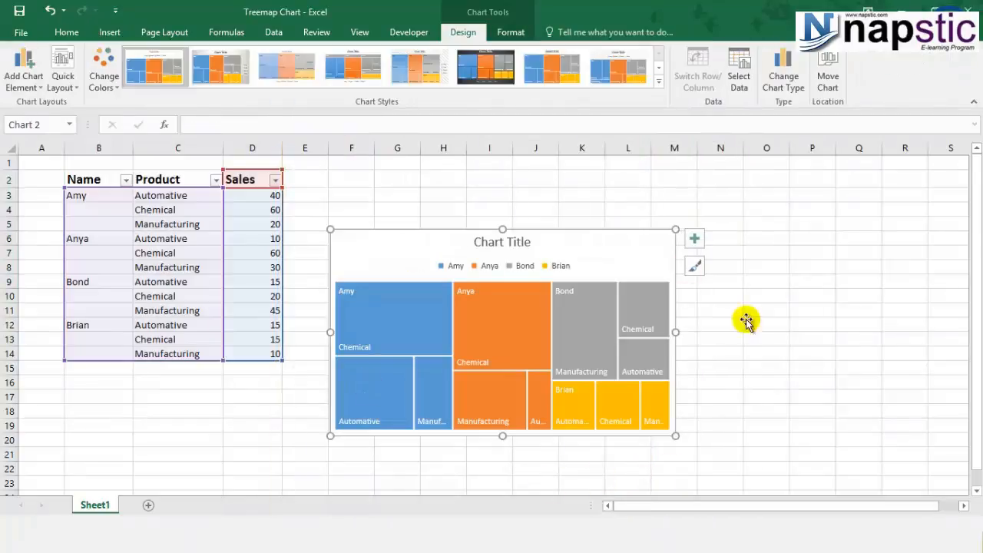
# Enlarge the treemap chart and position it beside the data table, covering about columns F to O and rows 3 to 20.
pyautogui.moveTo(675, 435); pyautogui.dragTo(791, 487)
pyautogui.moveTo(704, 254); pyautogui.dragTo(695, 217)
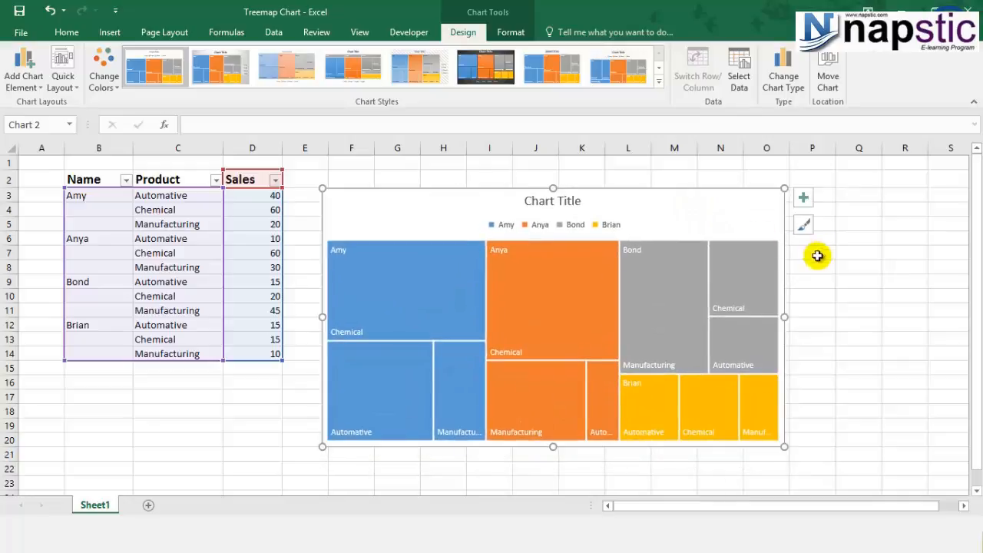
pyautogui.click(803, 198)
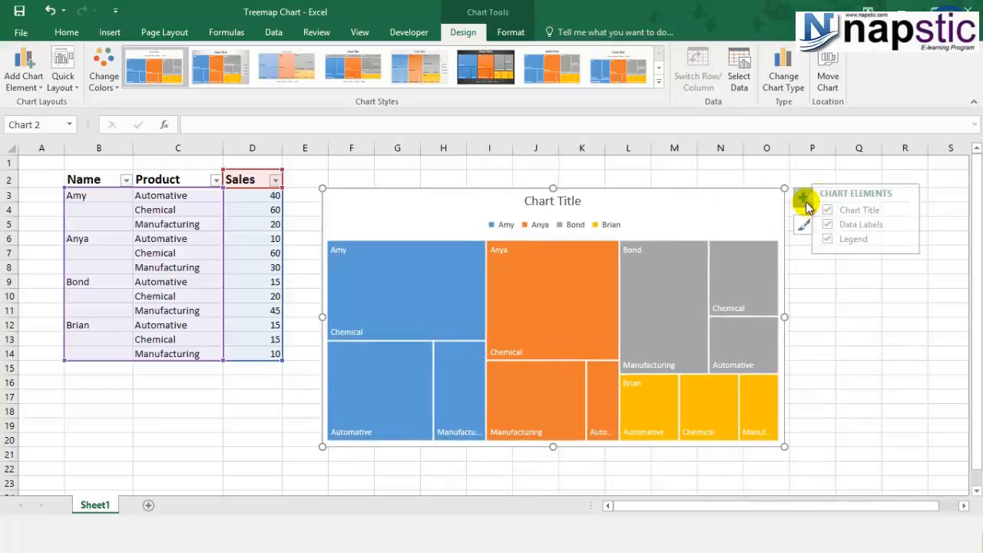
pyautogui.click(844, 268)
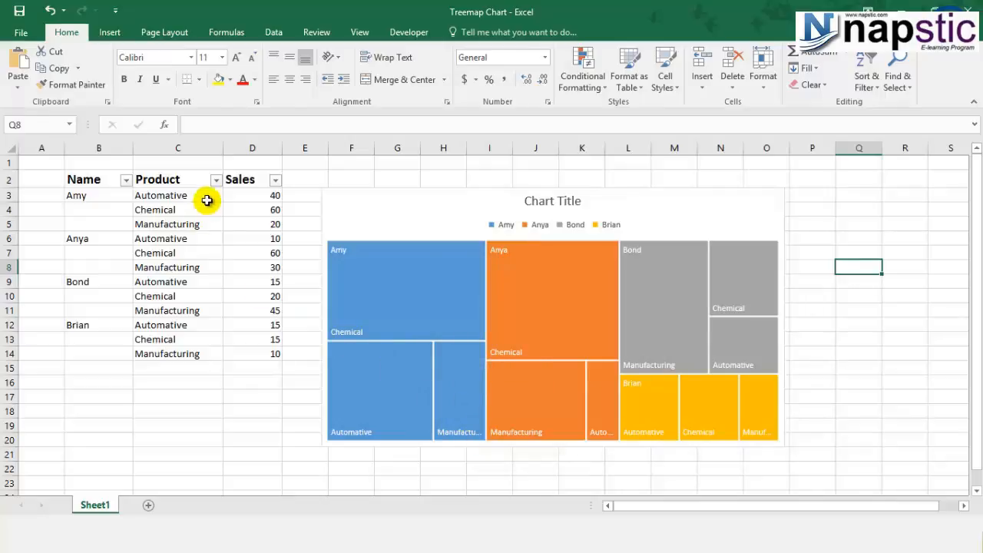
# Examine the product names and sales values of the treemap's tiles in the blue, grey and yellow groups.
pyautogui.moveTo(364, 325)
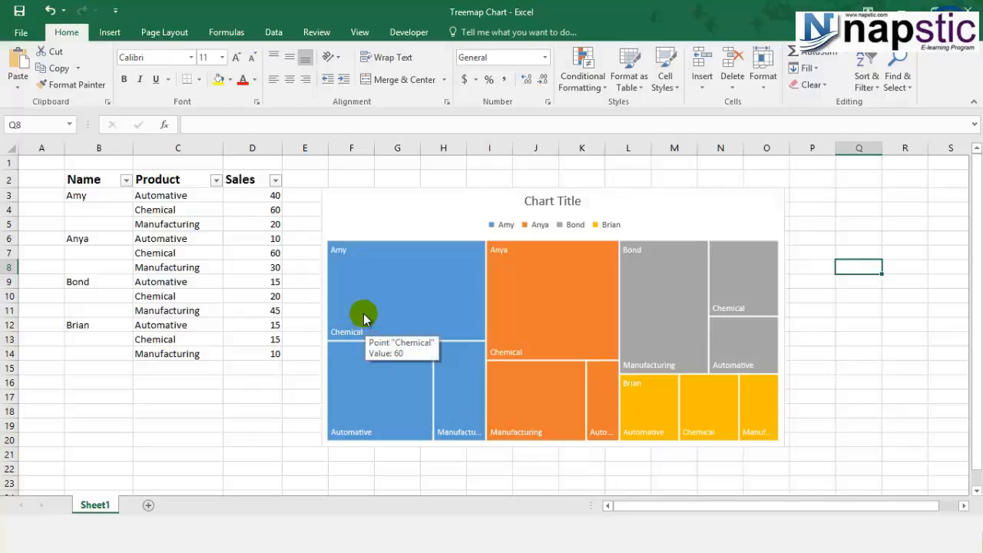
pyautogui.moveTo(364, 397)
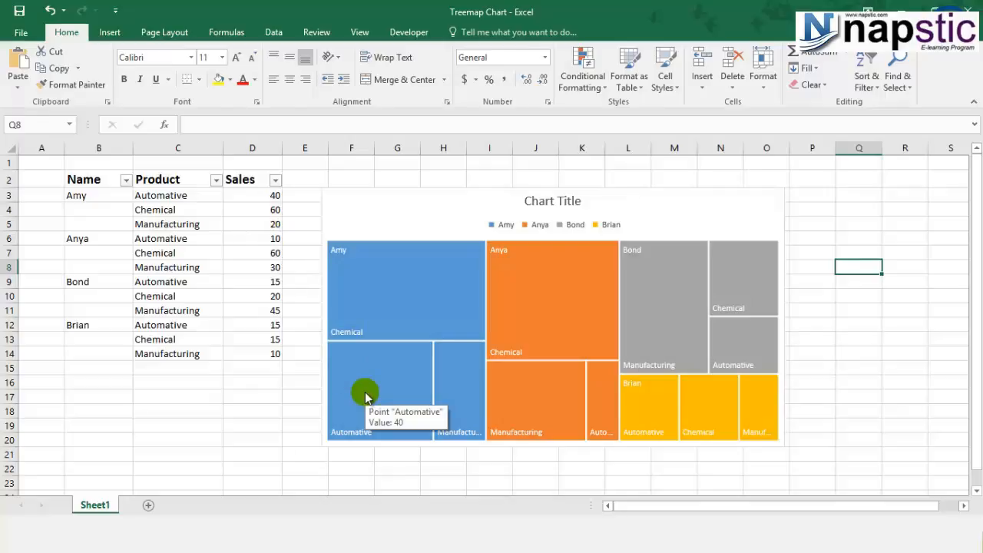
pyautogui.moveTo(473, 388)
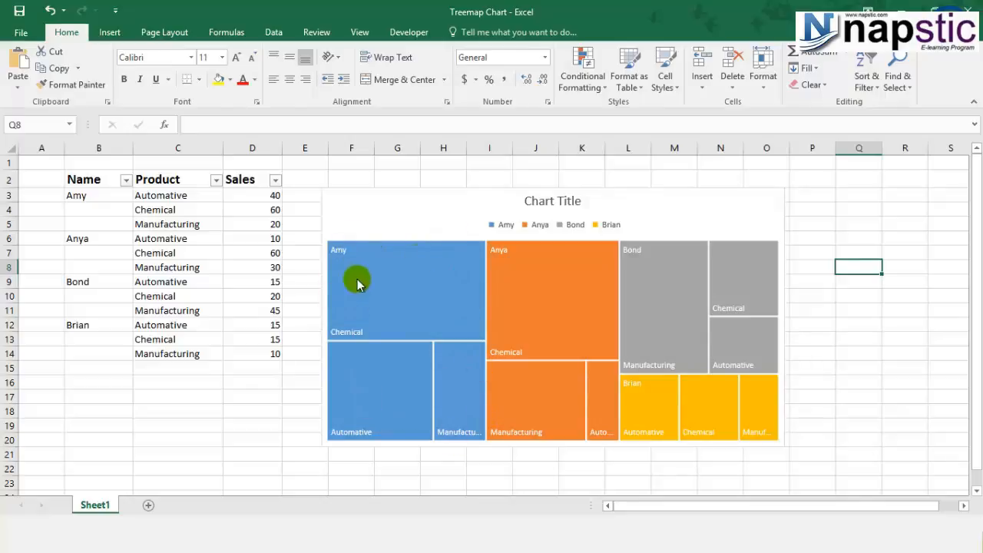
pyautogui.moveTo(442, 300)
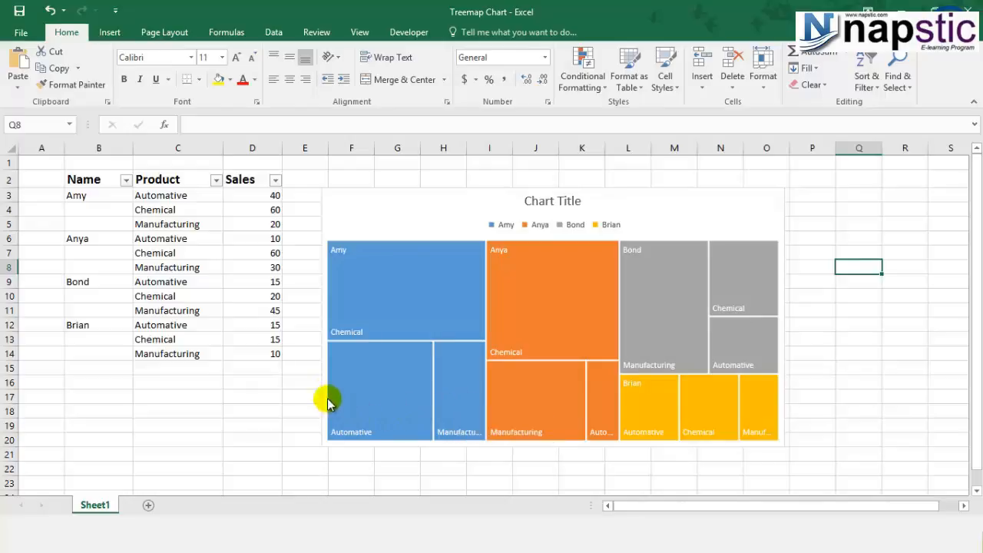
pyautogui.moveTo(649, 333)
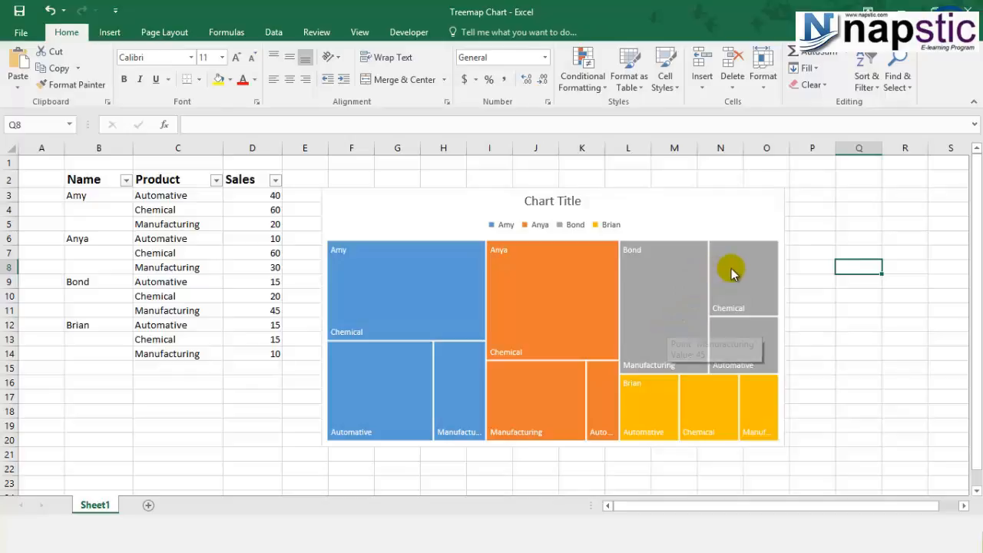
pyautogui.moveTo(730, 272)
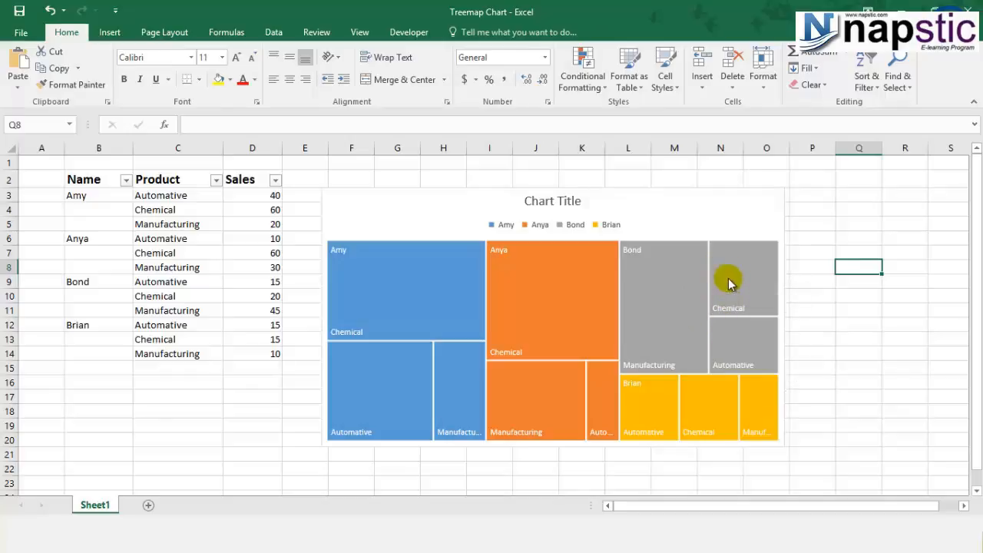
pyautogui.moveTo(739, 354)
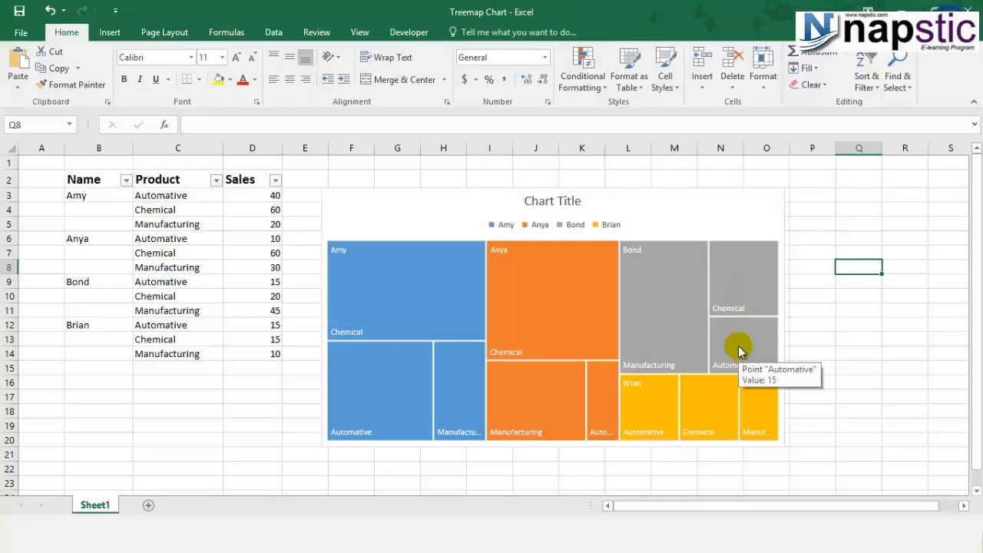
pyautogui.moveTo(738, 295)
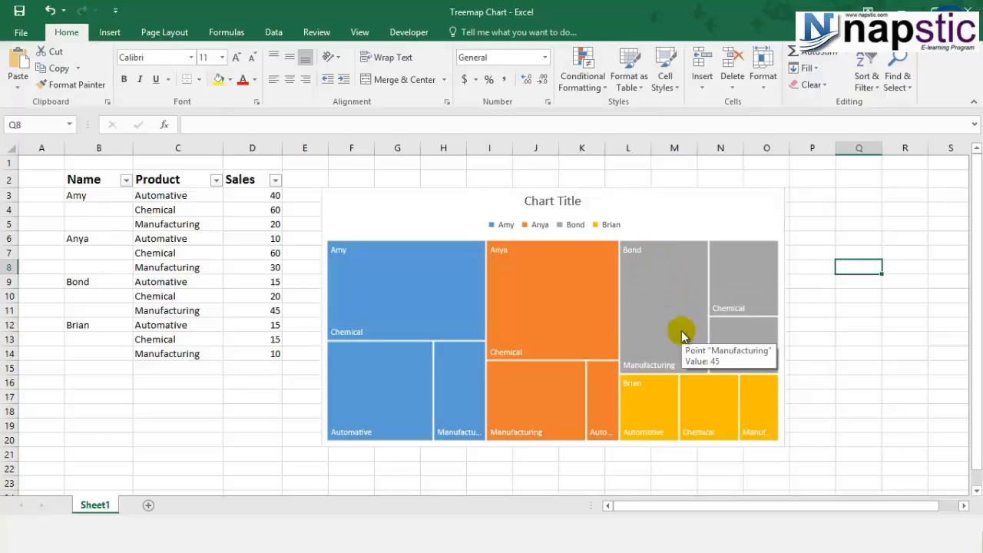
pyautogui.moveTo(776, 281)
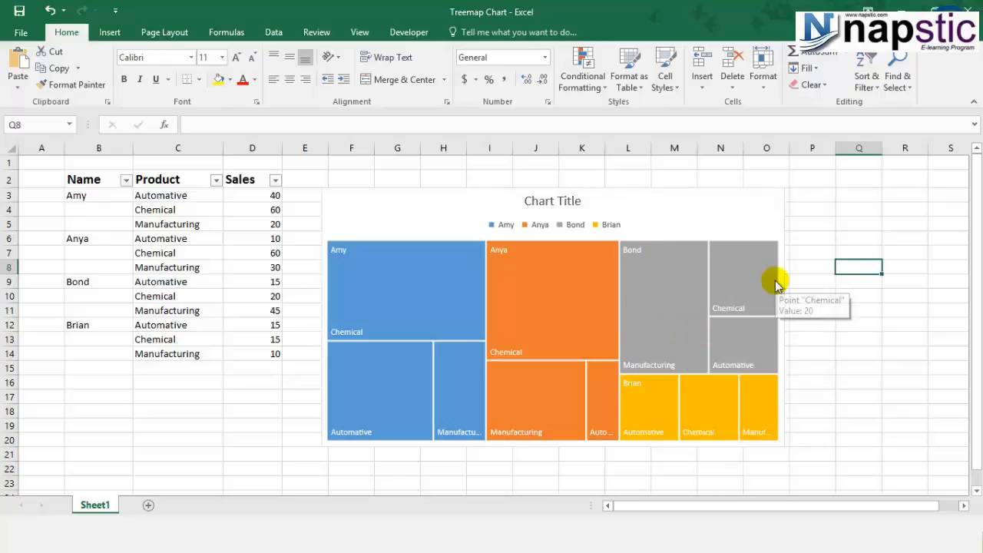
pyautogui.moveTo(761, 338)
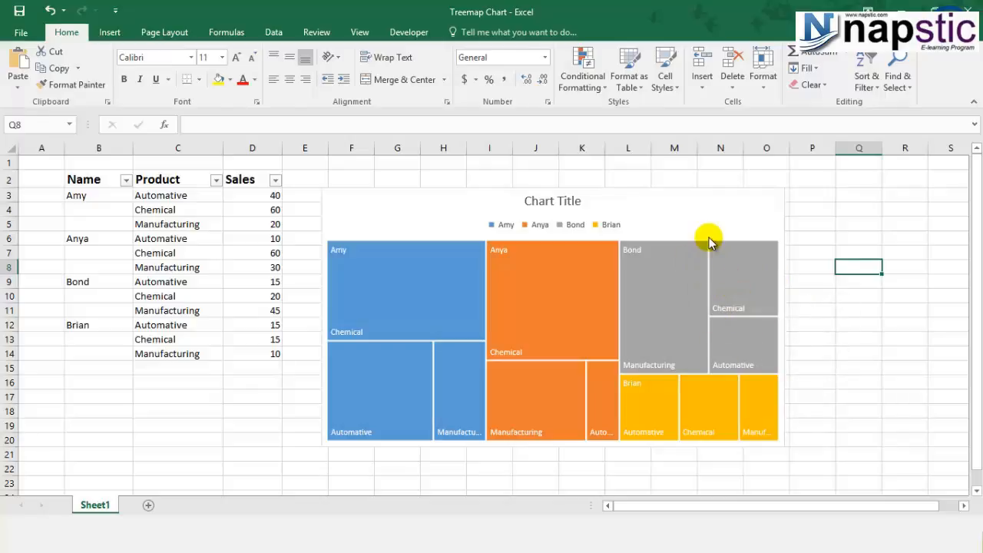
pyautogui.moveTo(770, 317)
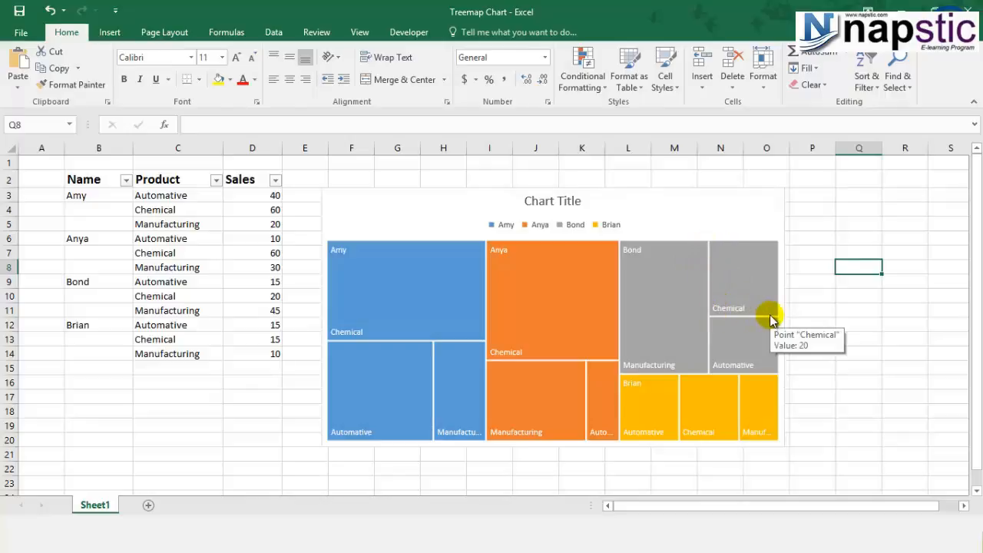
pyautogui.moveTo(741, 321)
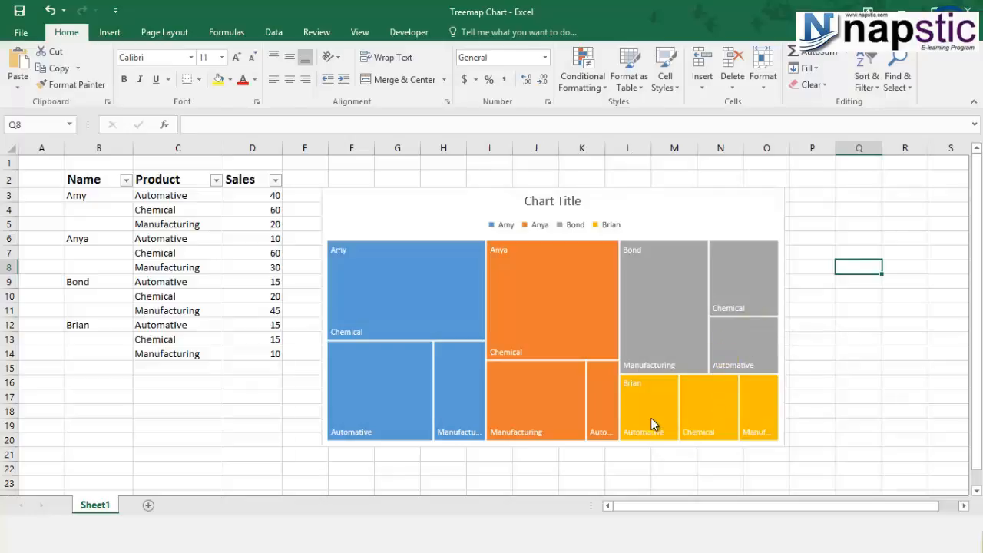
pyautogui.moveTo(654, 399)
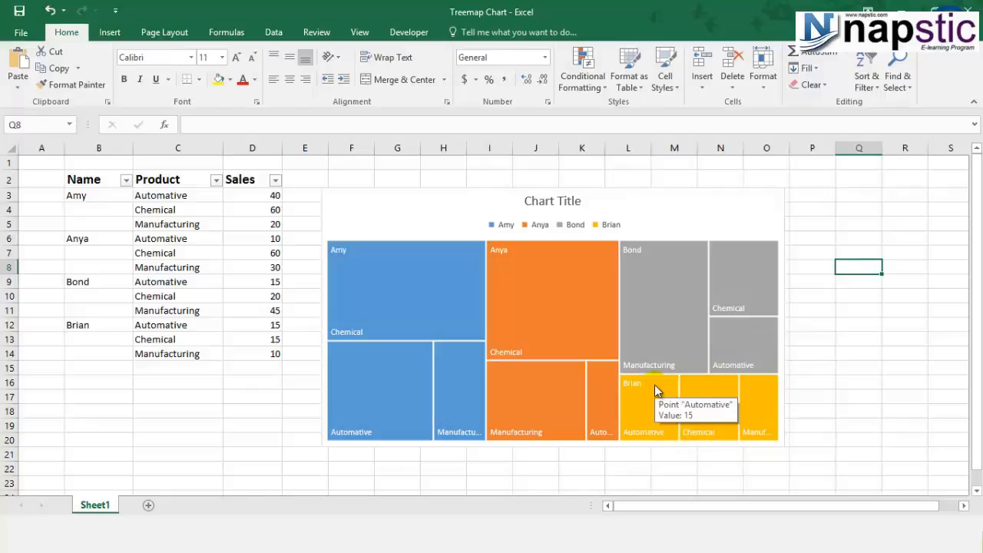
# Compare the product tiles and values in the treemap's yellow, blue and orange groups with the sales rows in B3:D14.
pyautogui.moveTo(688, 391)
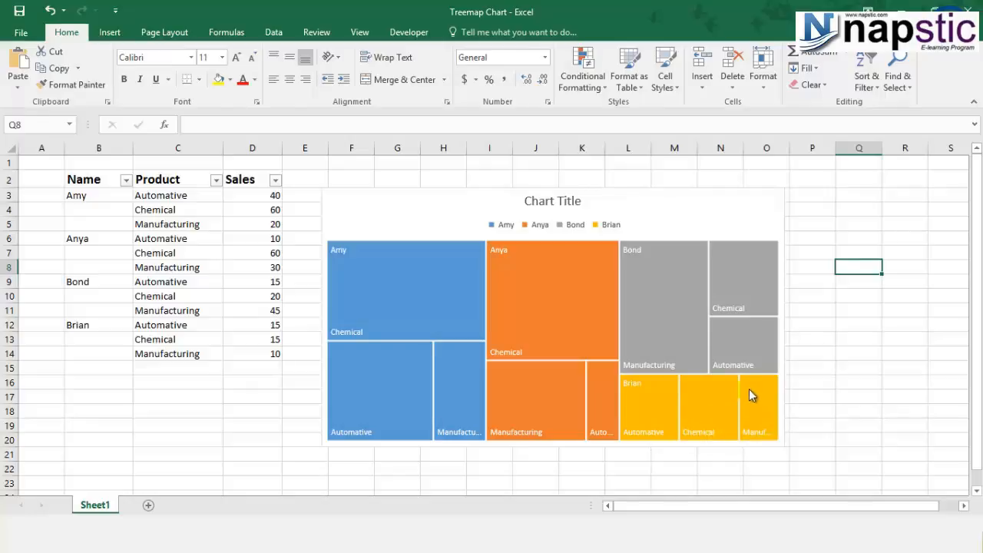
pyautogui.moveTo(777, 435)
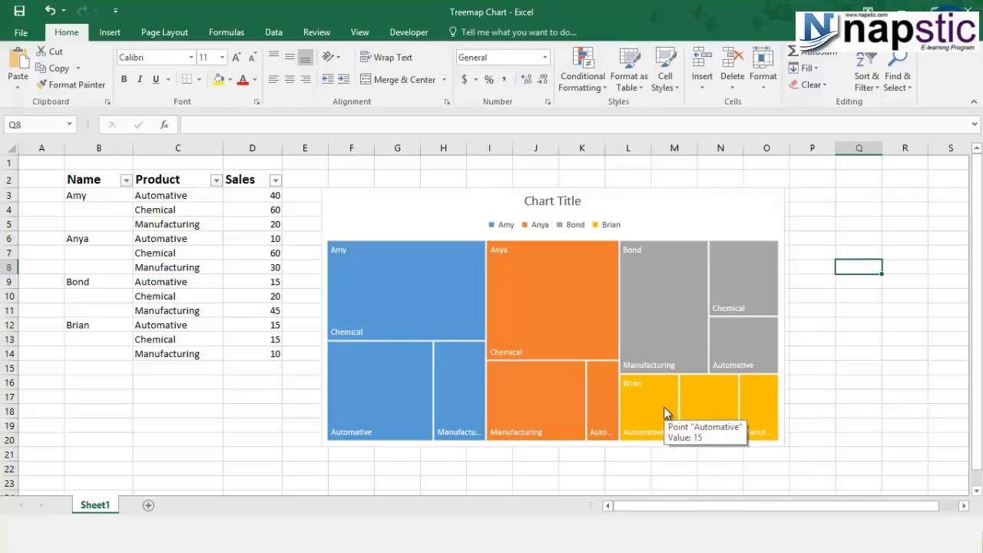
pyautogui.moveTo(369, 307)
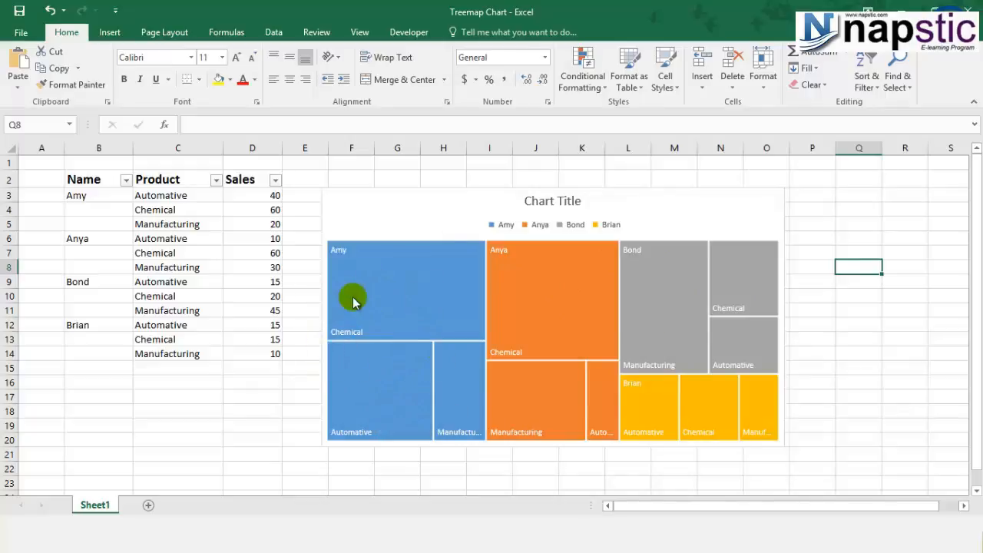
pyautogui.moveTo(406, 413)
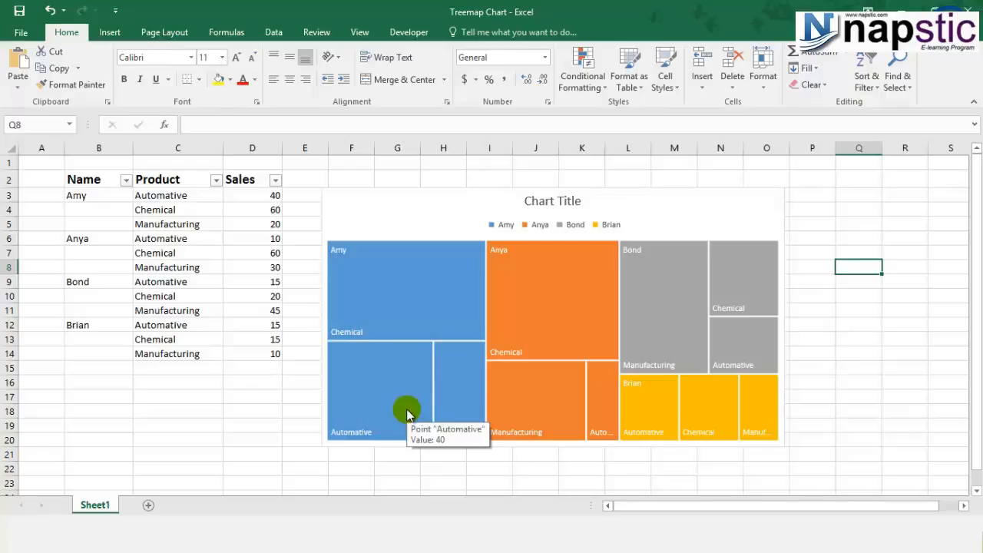
pyautogui.moveTo(365, 324)
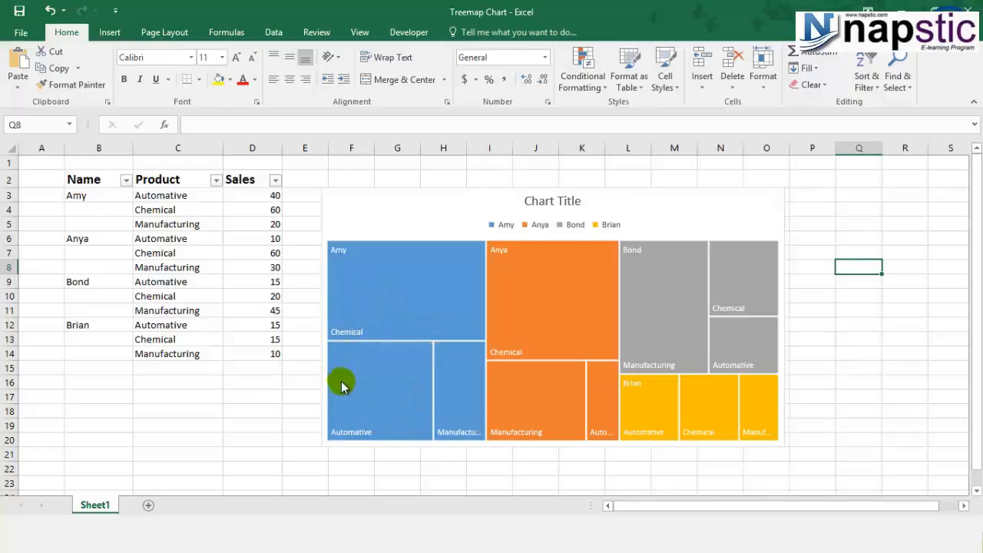
pyautogui.moveTo(354, 408)
pyautogui.moveTo(468, 403)
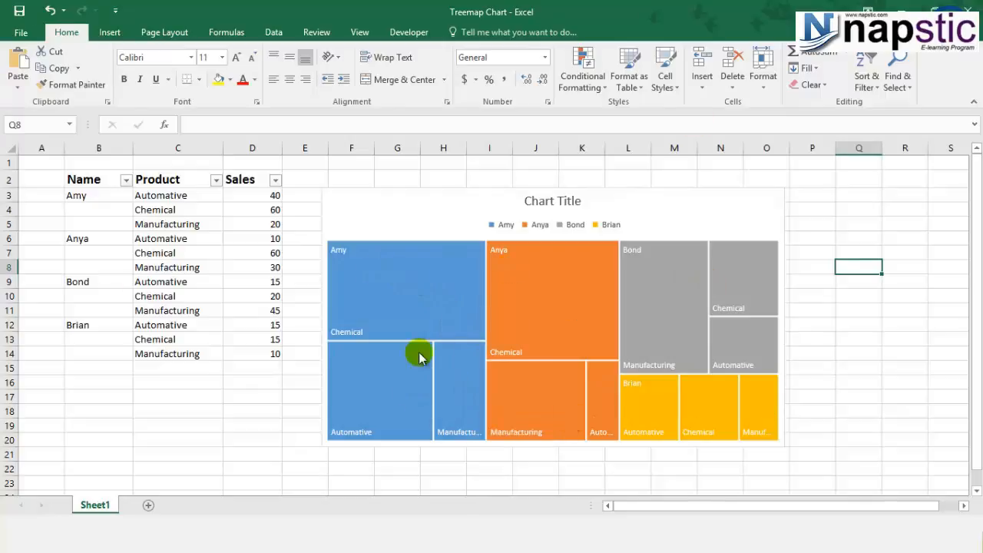
pyautogui.moveTo(532, 353)
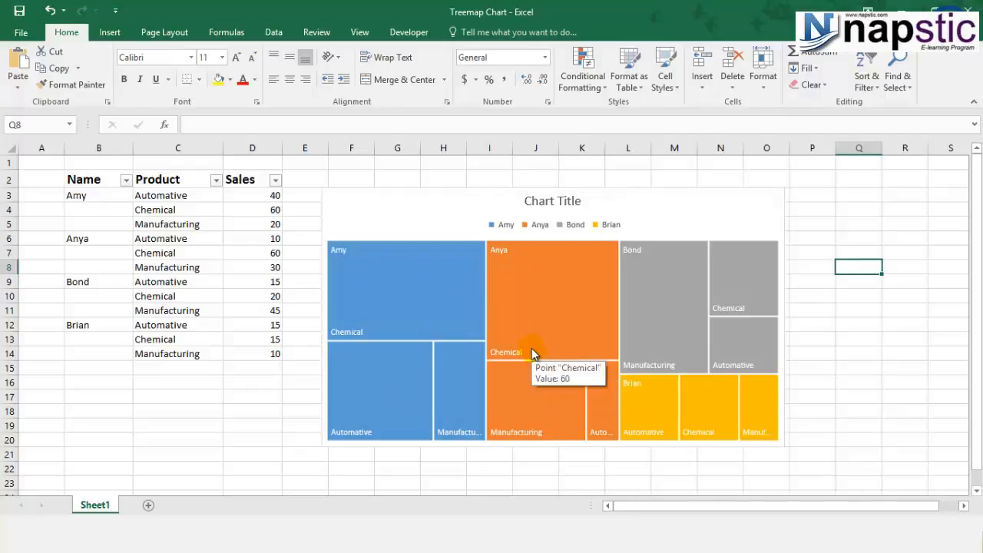
pyautogui.moveTo(85, 196); pyautogui.dragTo(270, 358)
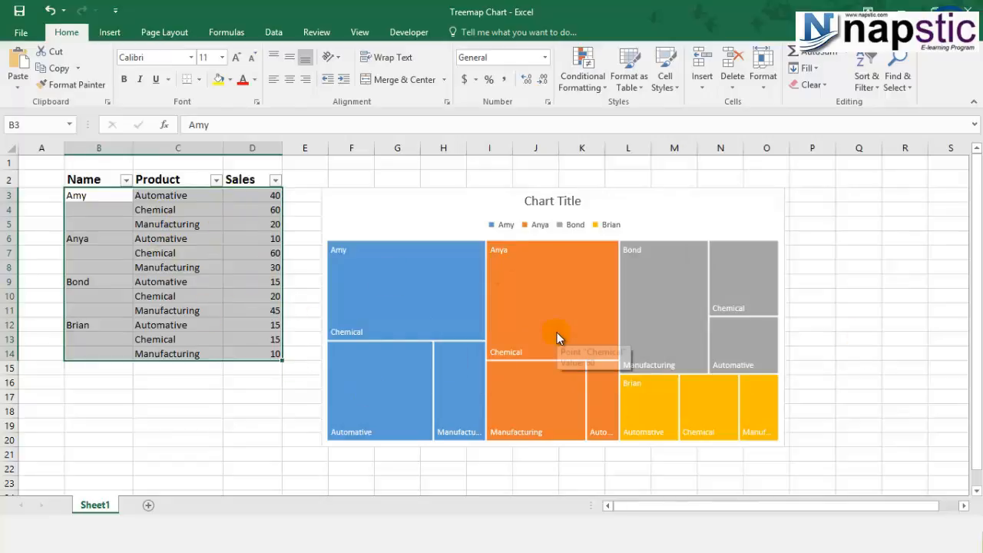
# Toggle the treemap's chart title, data labels and legend off and back on.
pyautogui.click(726, 214)
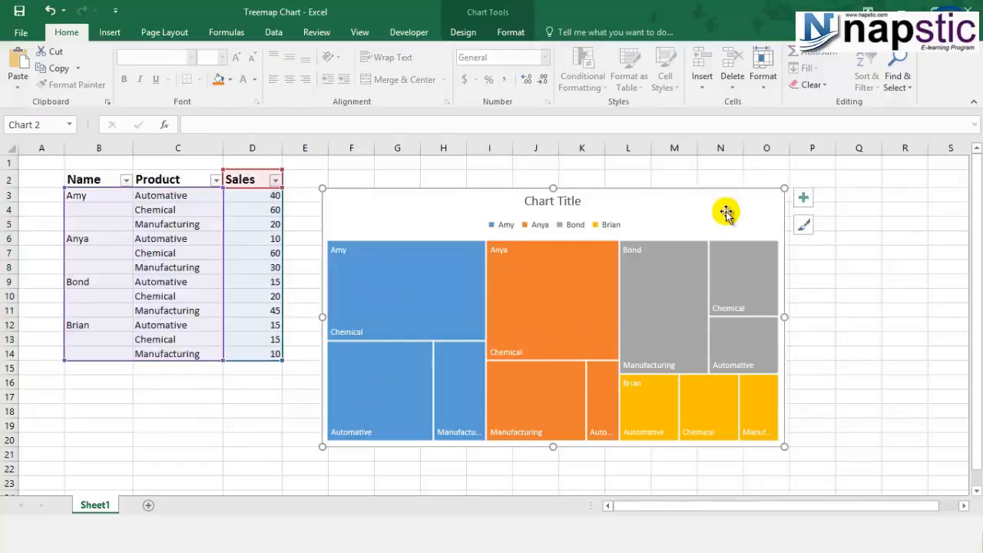
pyautogui.click(803, 198)
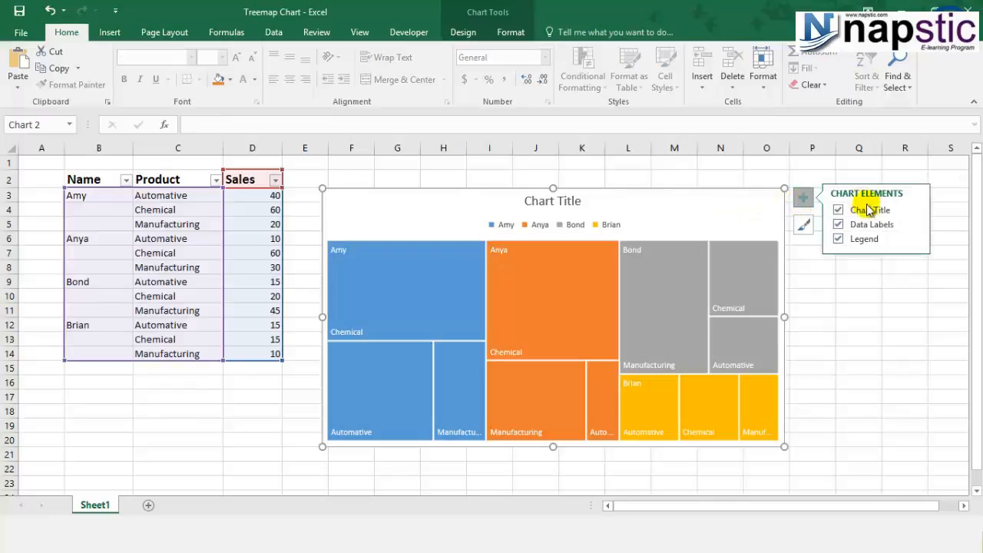
pyautogui.click(838, 211)
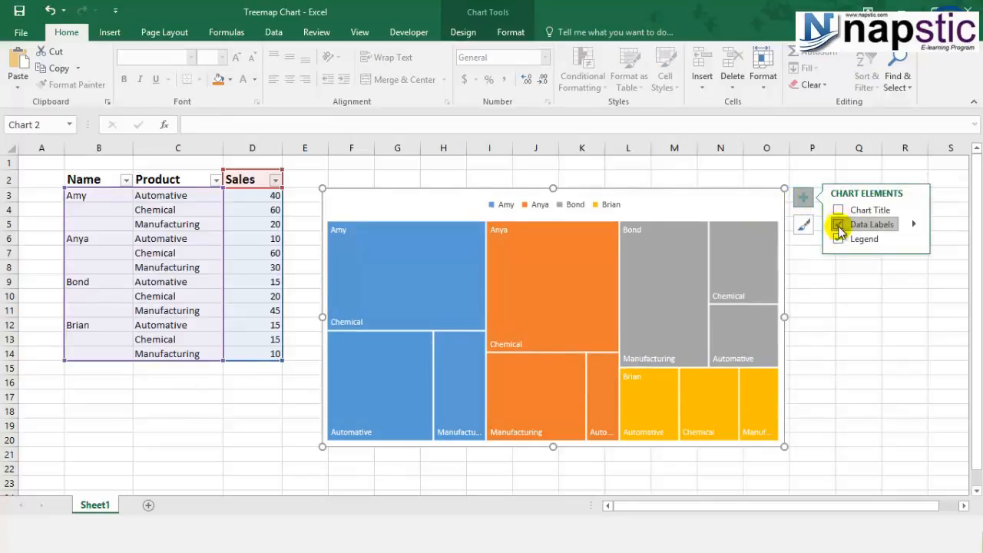
pyautogui.click(839, 225)
pyautogui.click(839, 238)
pyautogui.click(838, 224)
pyautogui.click(803, 198)
pyautogui.click(836, 209)
pyautogui.click(839, 239)
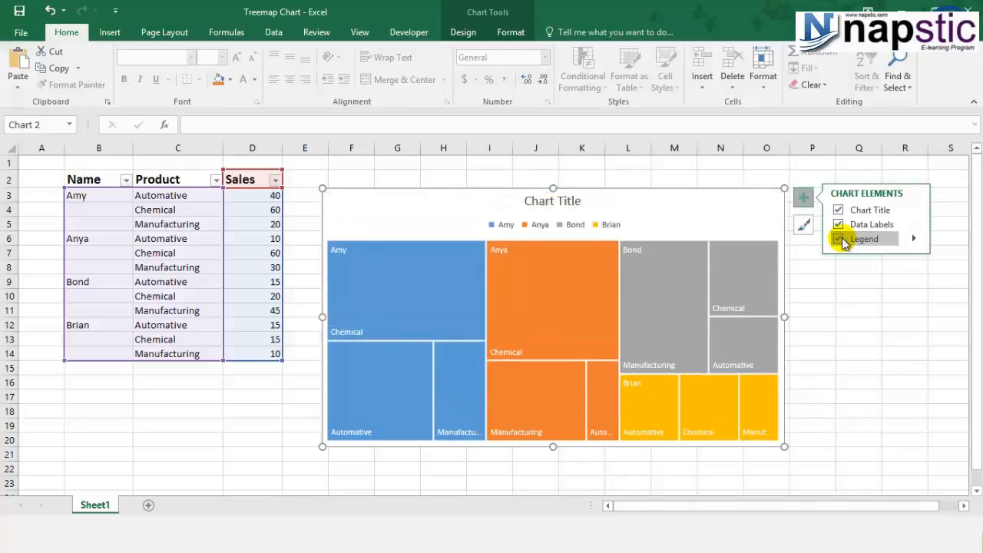
# Apply the dark-background chart style with the legend below the tiles to the treemap, and view the available color palettes.
pyautogui.click(803, 224)
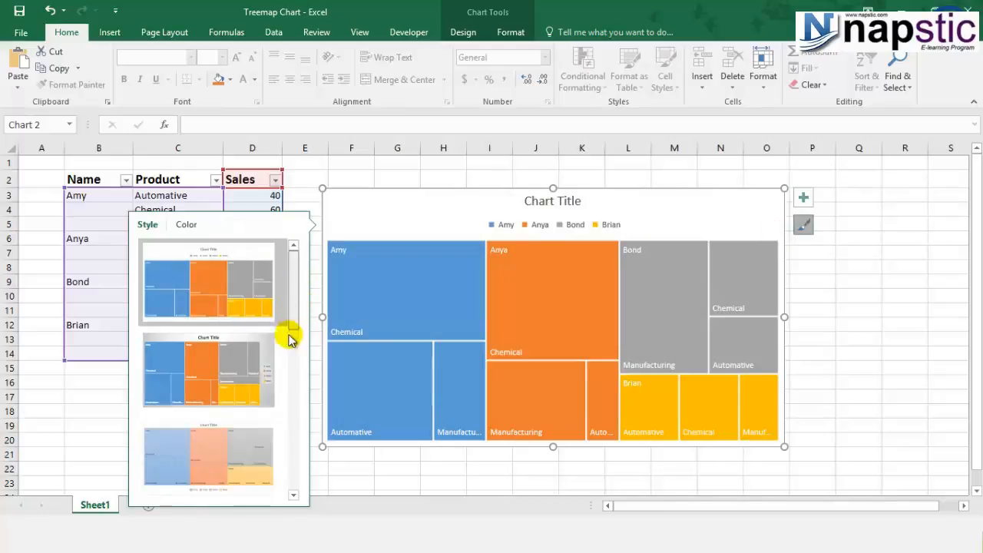
pyautogui.scroll(-3, 287, 342)
pyautogui.click(253, 457)
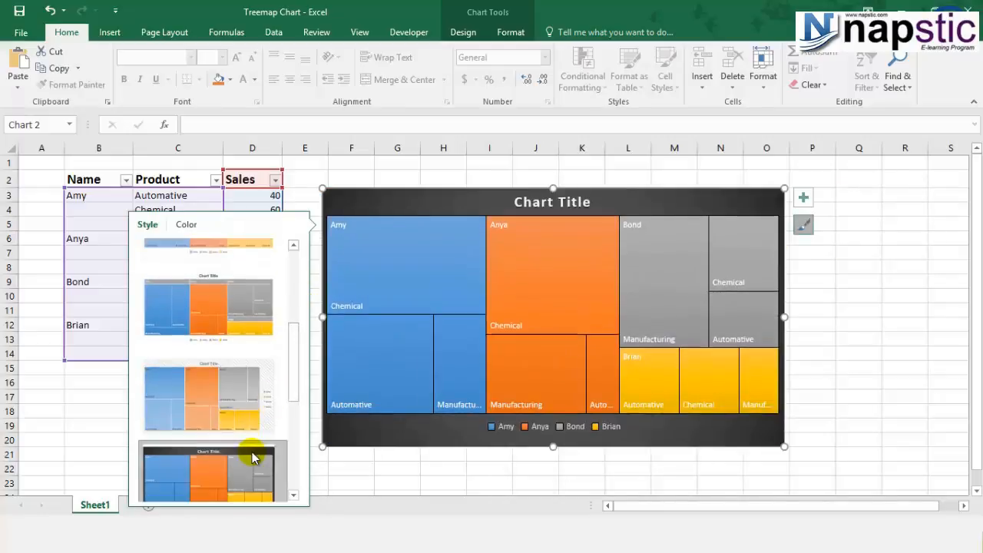
pyautogui.moveTo(298, 379); pyautogui.dragTo(299, 264)
pyautogui.click(186, 224)
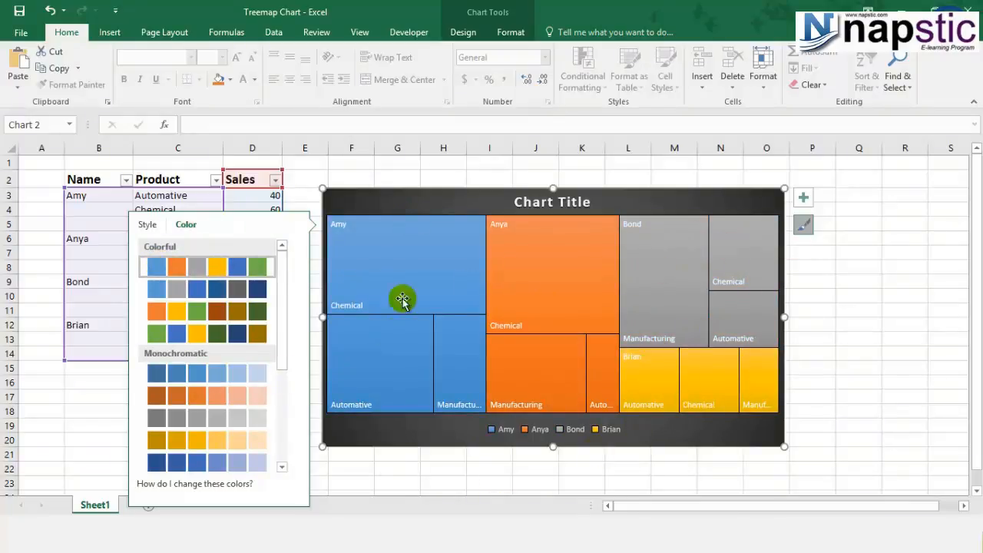
pyautogui.click(836, 306)
pyautogui.click(836, 307)
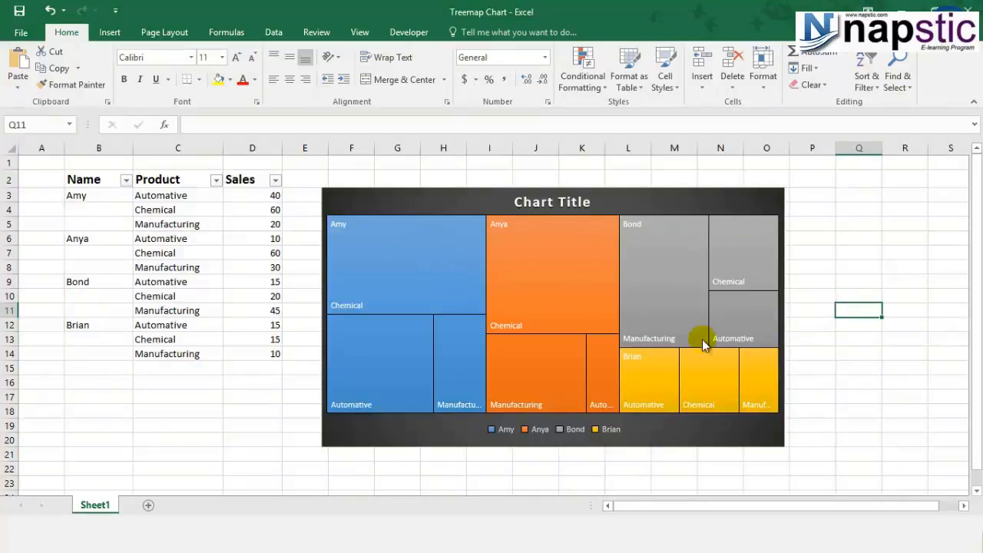
pyautogui.moveTo(702, 342)
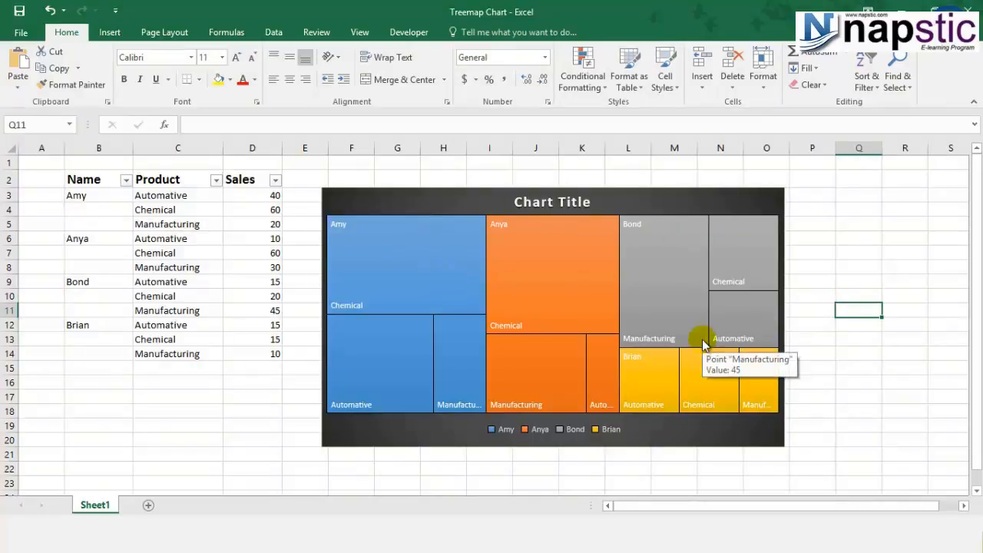